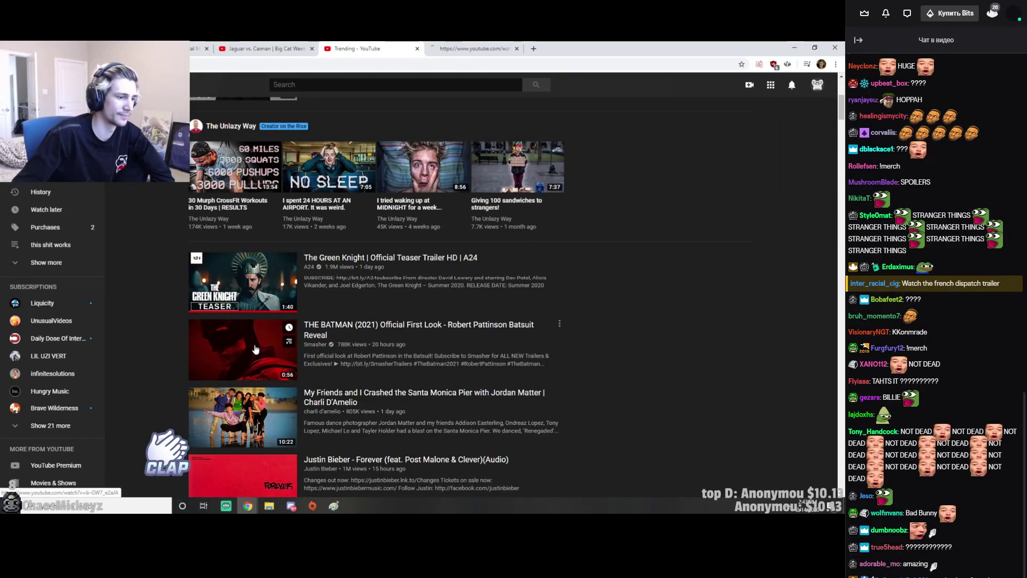
- Open 'BATMAN (2021) Official First Look' from Trending in a new tab and switch to it
left_click(449, 48)
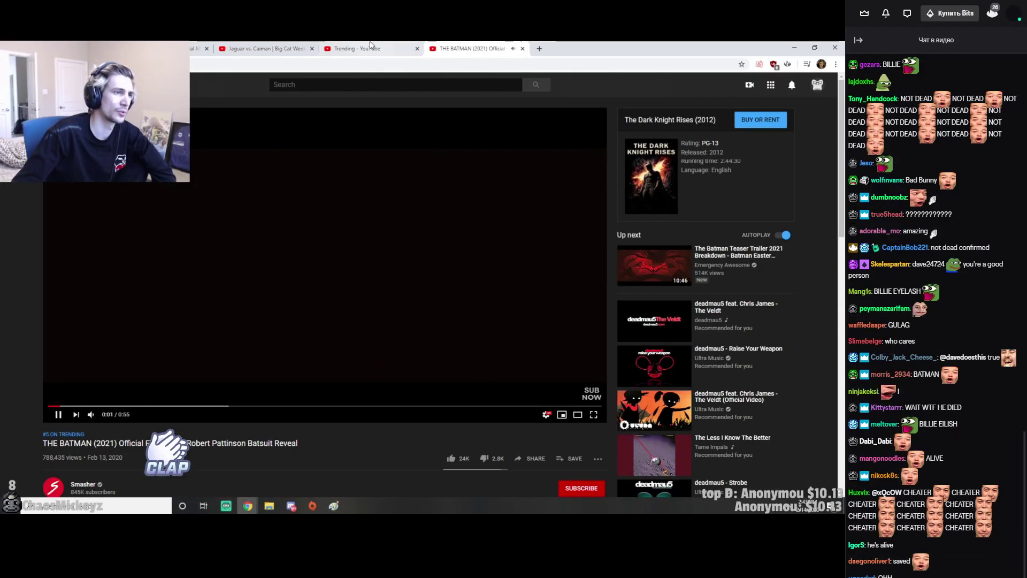
left_click(358, 48)
left_click(453, 48)
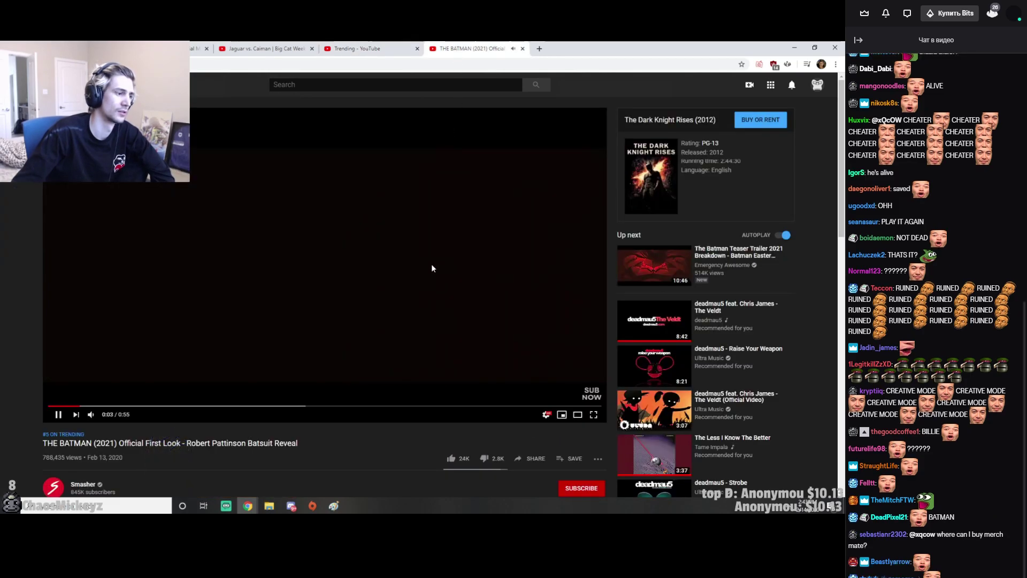
left_click(595, 416)
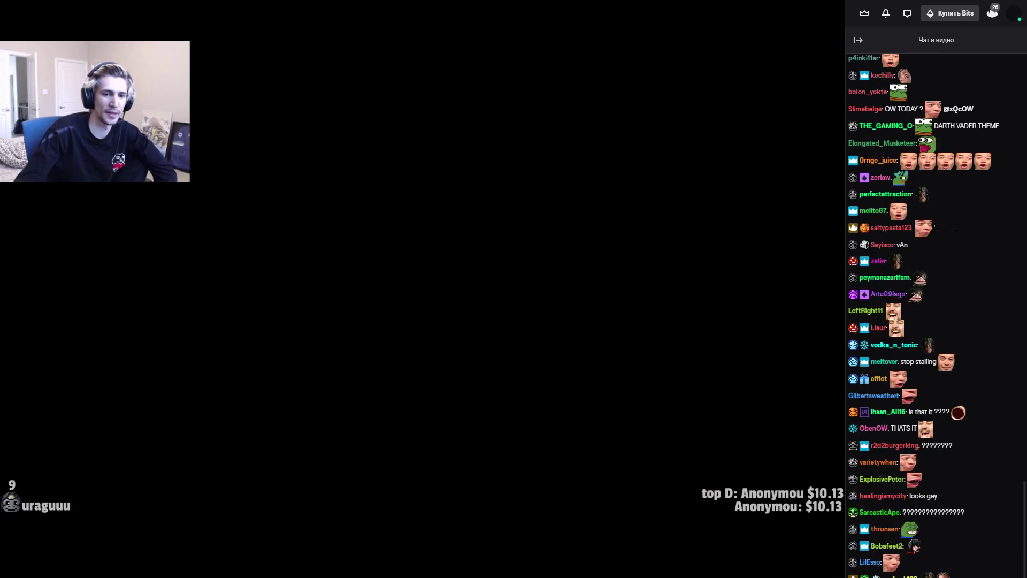
- Exit full screen so the Batman first-look video finishes on its watch page
left_click(823, 503)
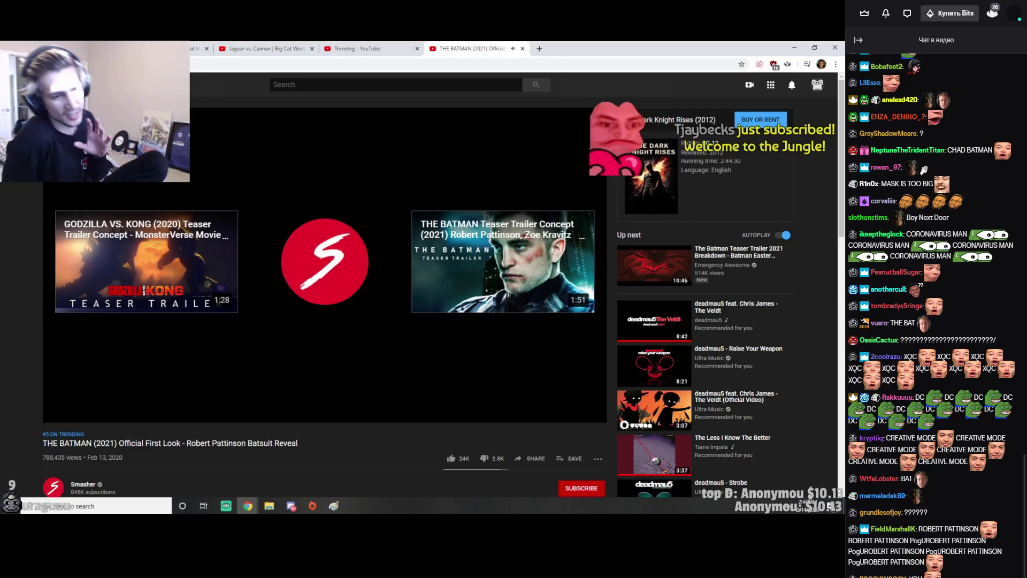
scroll(322, 337, "down", 5)
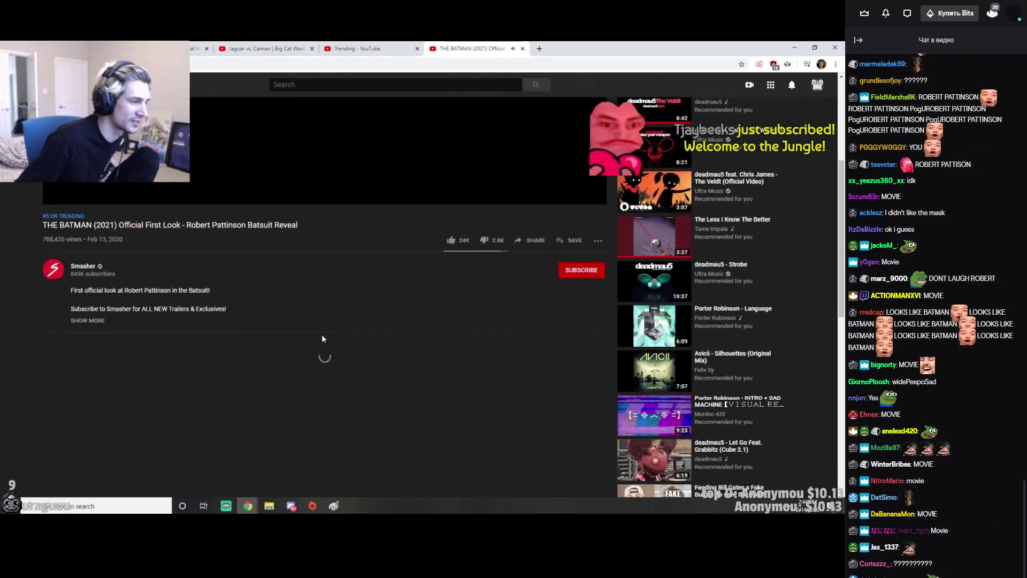
scroll(322, 335, "up", 5)
scroll(482, 315, "up", 1)
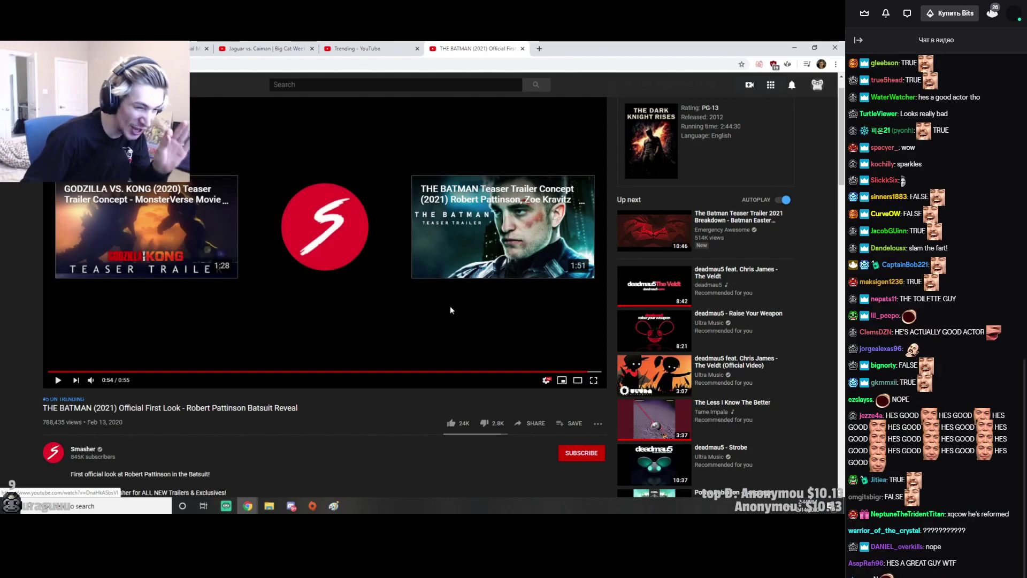
- Return to the 'Trending - YouTube' tab showing the Batman first-look entry
left_click(361, 48)
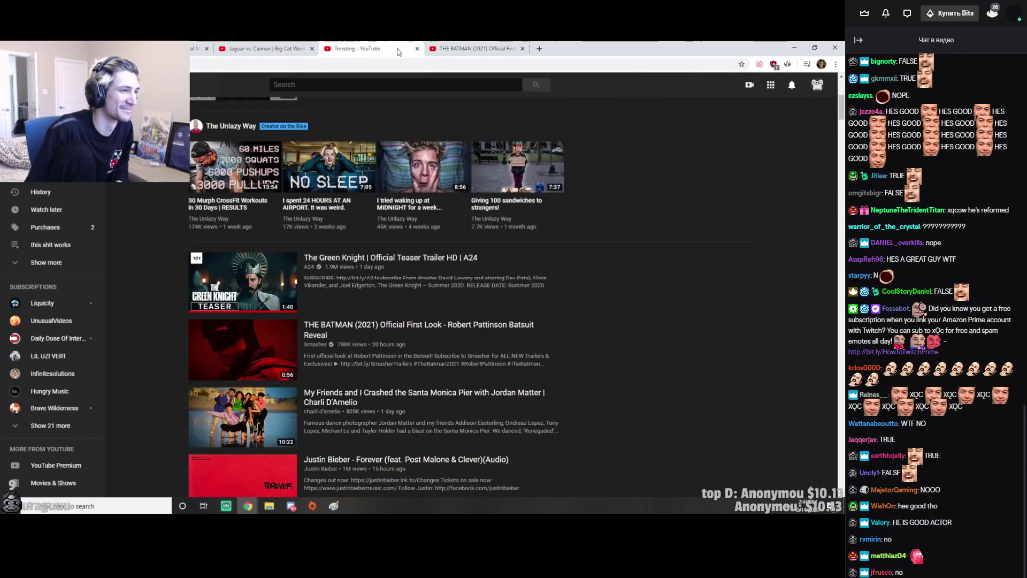
scroll(515, 104, "down", 1)
scroll(498, 137, "down", 1)
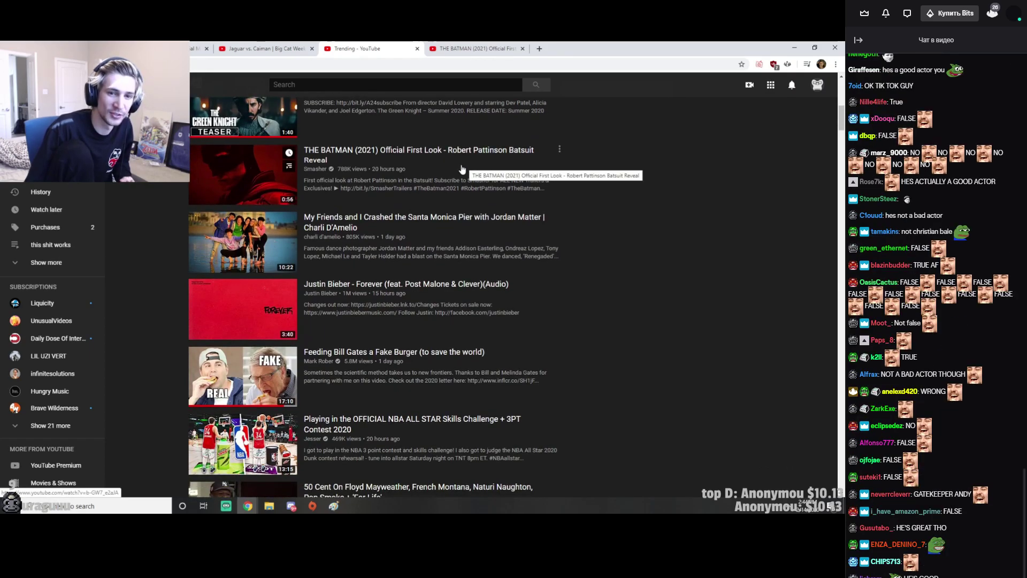